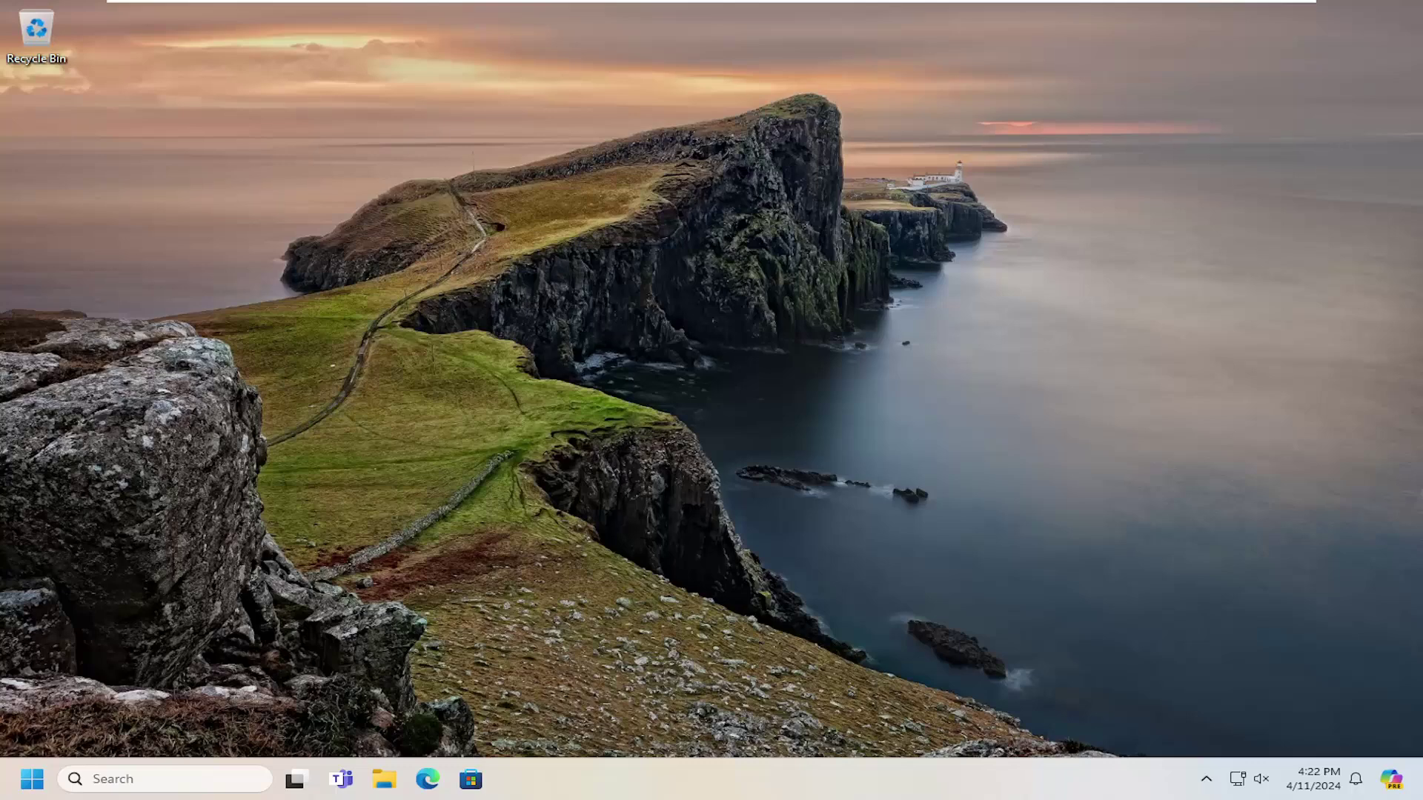
Open Services from Start and set Bluetooth Audio Gateway Service to Automatic startup
{"action": "left_click", "coordinate": [40, 783]}
{"action": "type", "text": "services"}
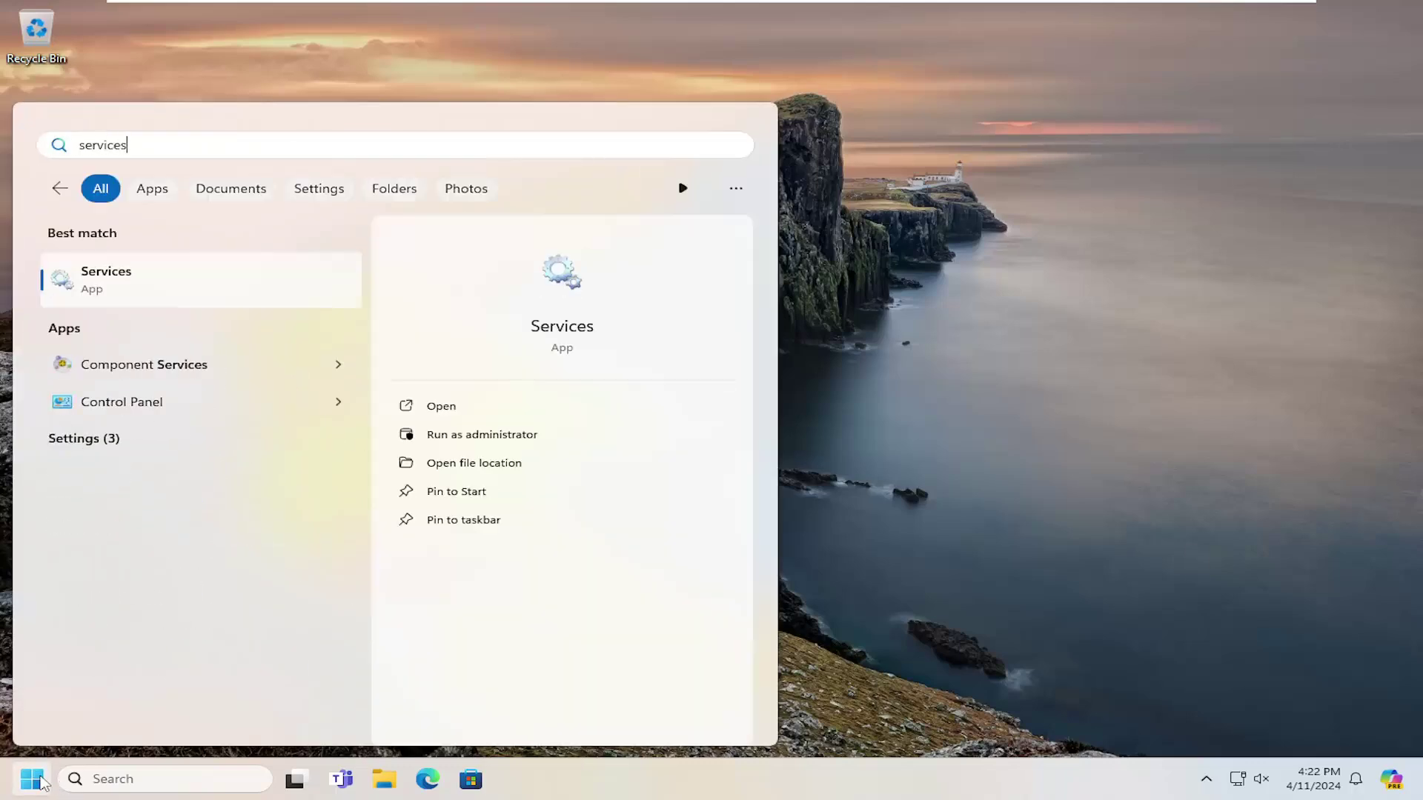
{"action": "left_click", "coordinate": [112, 283]}
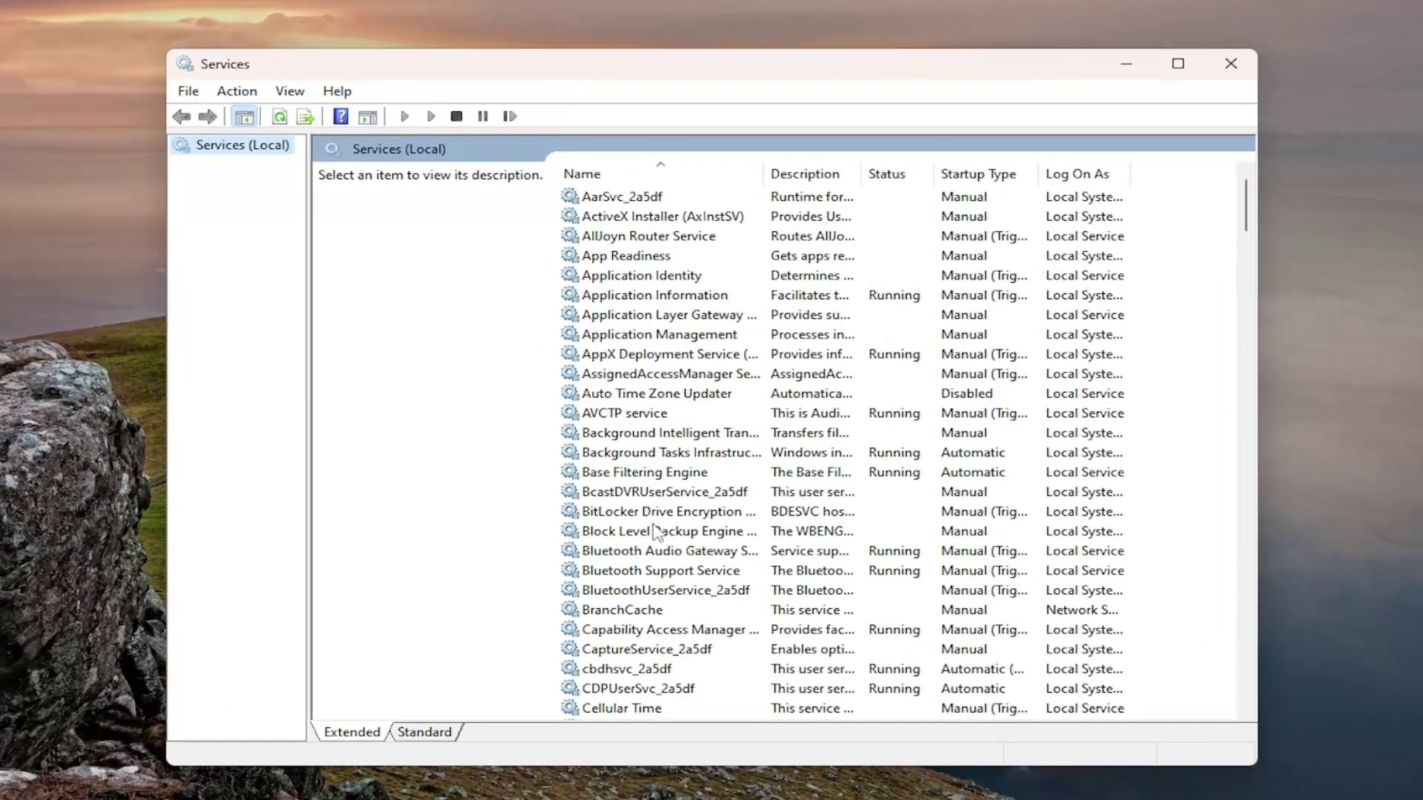
{"action": "scroll", "coordinate": [656, 541], "scroll_direction": "down", "scroll_amount": 1}
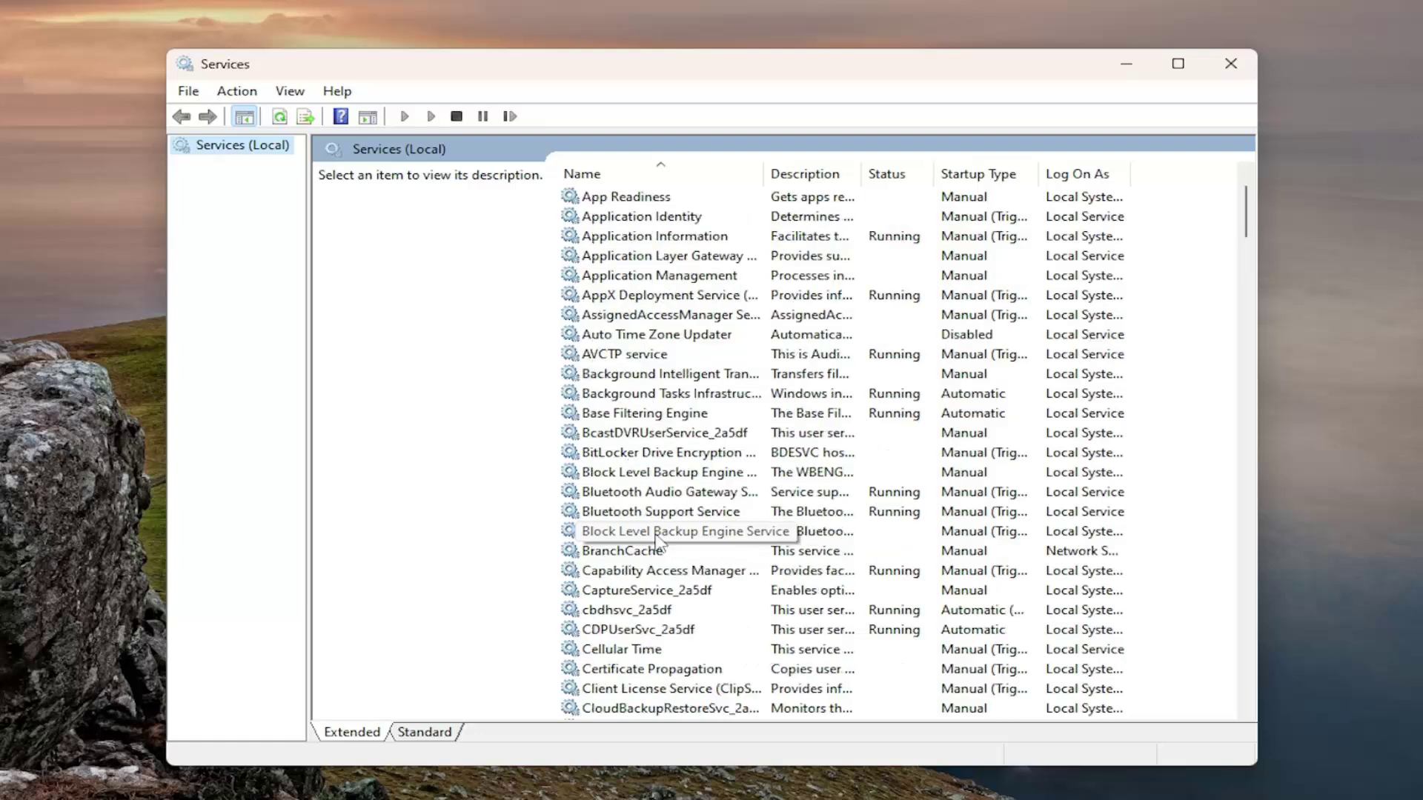
{"action": "scroll", "coordinate": [650, 542], "scroll_direction": "down", "scroll_amount": 1}
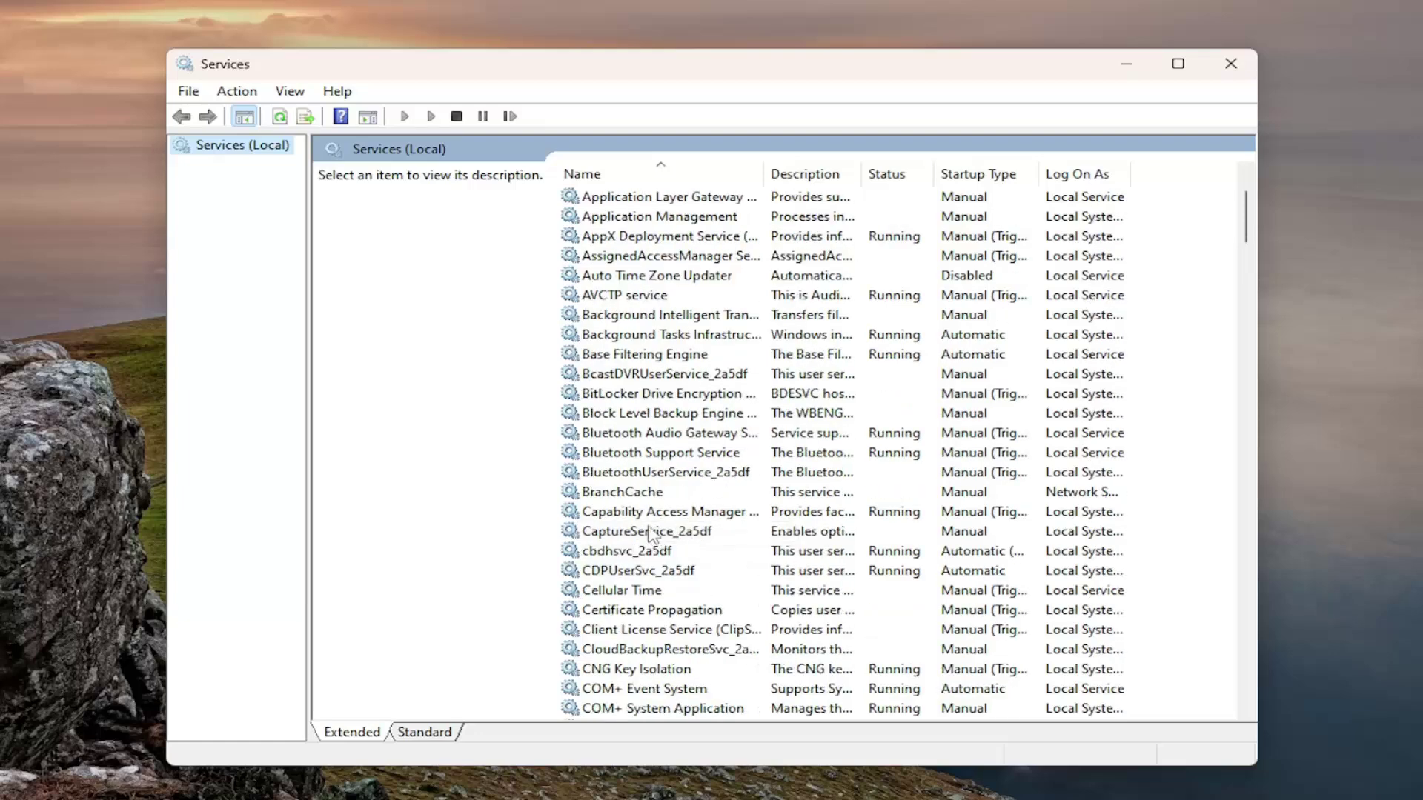
{"action": "double_click", "coordinate": [621, 443]}
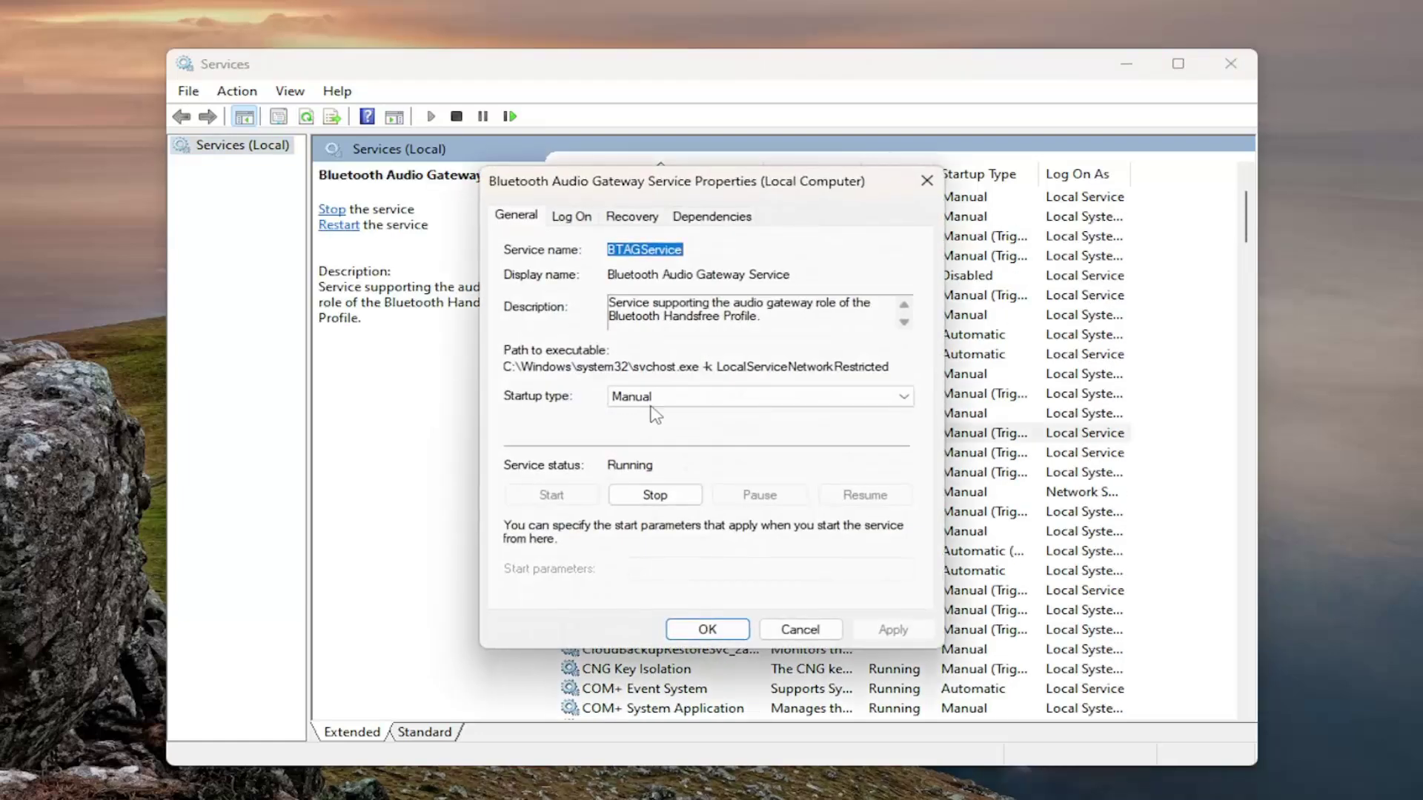
{"action": "left_click", "coordinate": [653, 401]}
{"action": "left_click", "coordinate": [650, 435]}
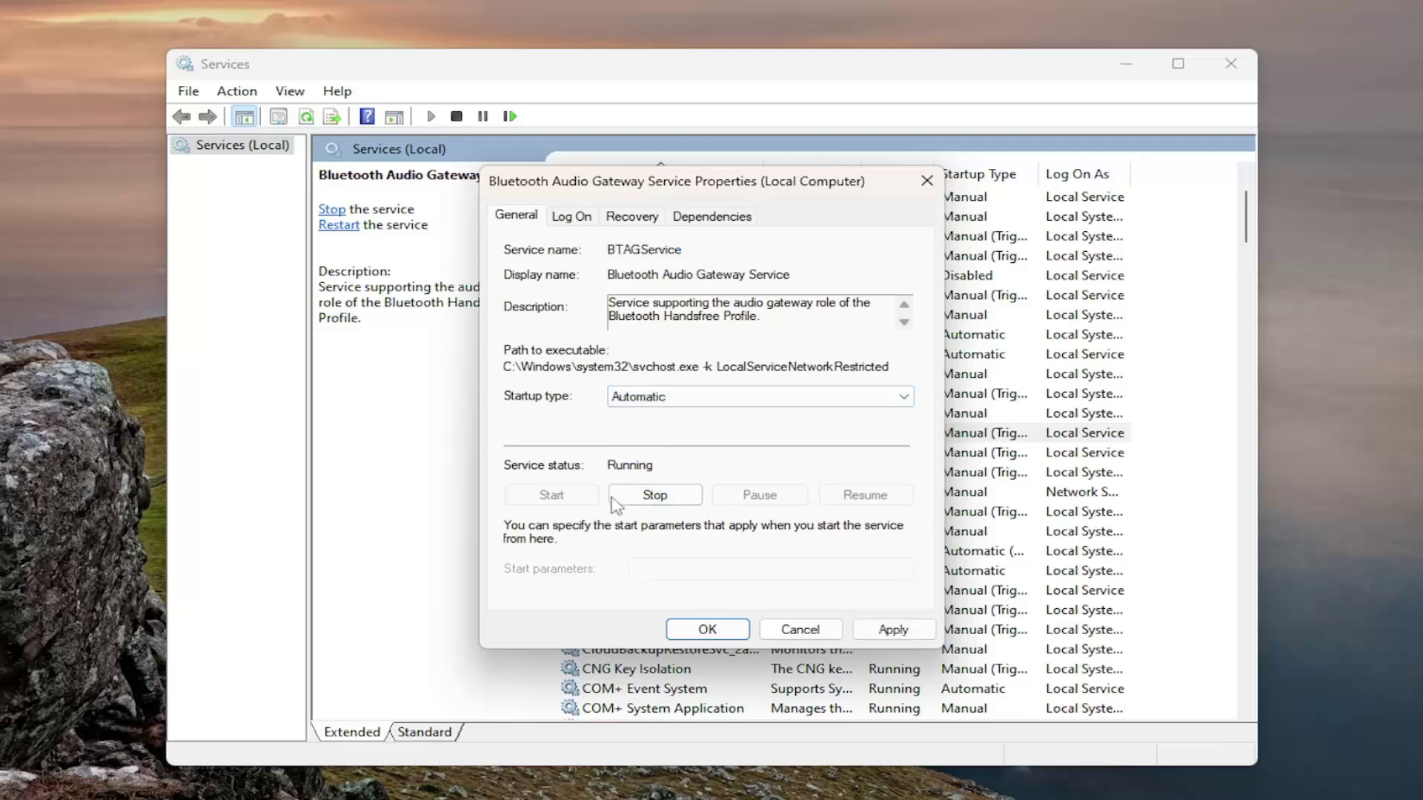
{"action": "left_click", "coordinate": [707, 629]}
Set Bluetooth Support Service's startup type to Automatic
{"action": "double_click", "coordinate": [657, 456]}
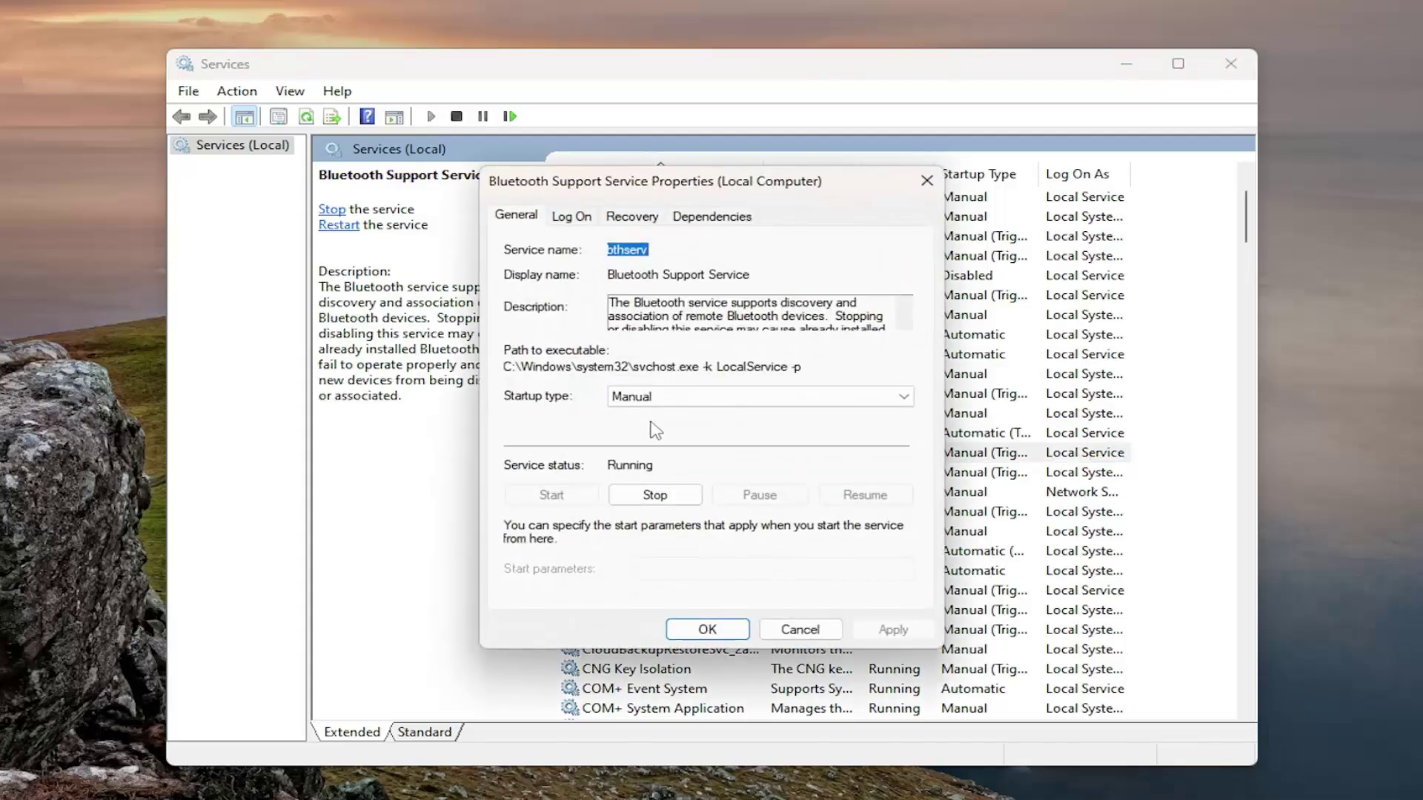
{"action": "left_click", "coordinate": [653, 399]}
{"action": "left_click", "coordinate": [650, 435]}
{"action": "left_click", "coordinate": [678, 629]}
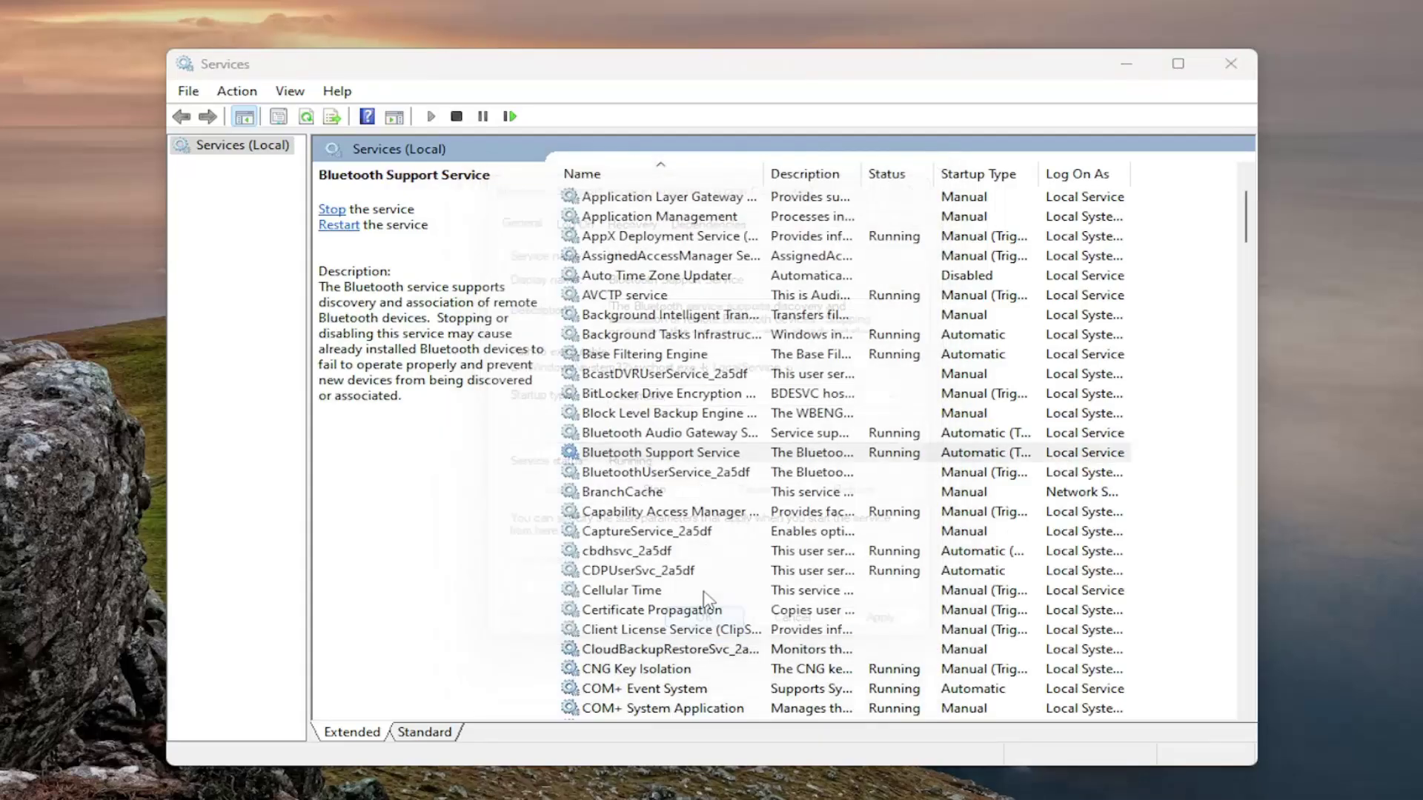
Set BluetoothUserService_2a5df to Automatic startup and start the service
{"action": "left_click", "coordinate": [656, 473]}
{"action": "double_click", "coordinate": [656, 474]}
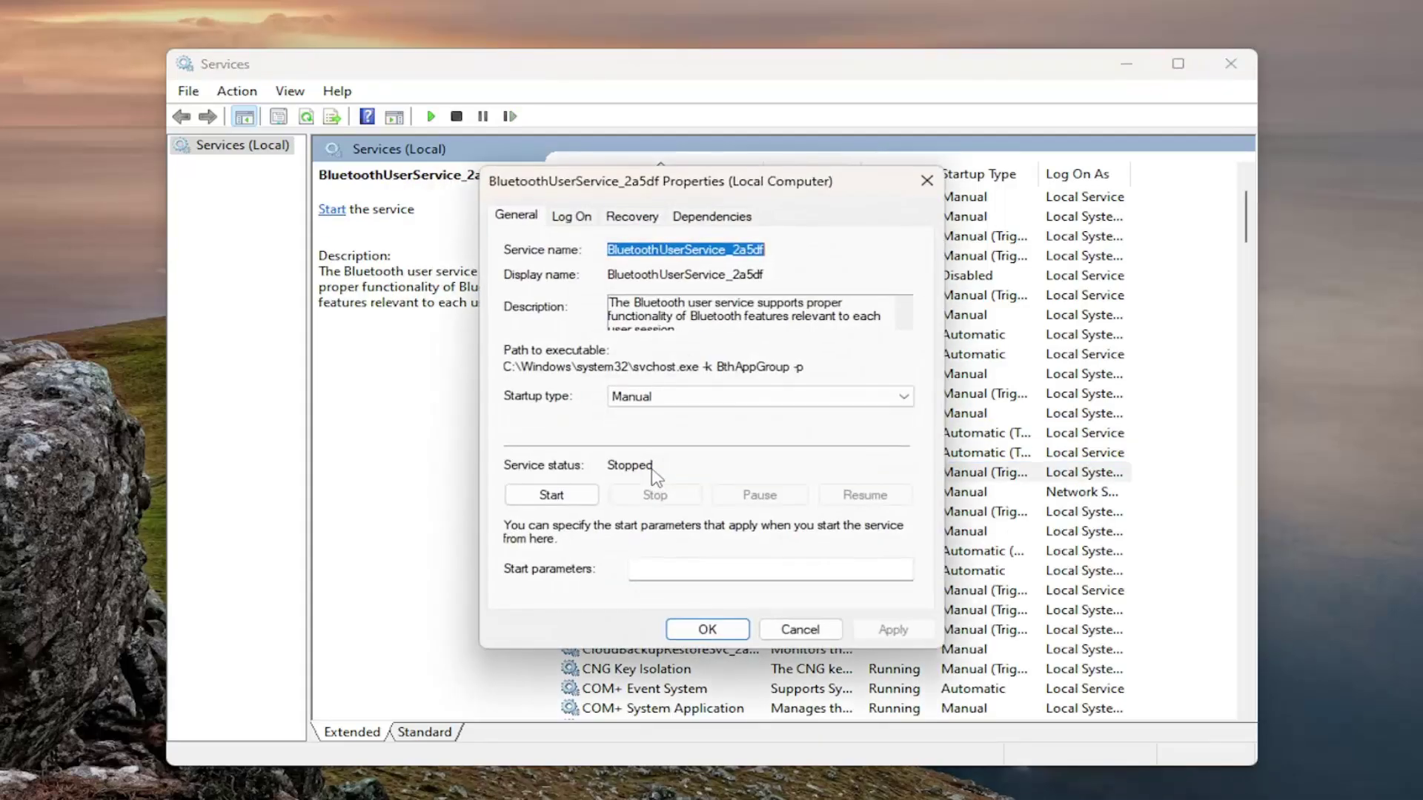
{"action": "left_click", "coordinate": [654, 397]}
{"action": "left_click", "coordinate": [657, 423]}
{"action": "left_click", "coordinate": [556, 495]}
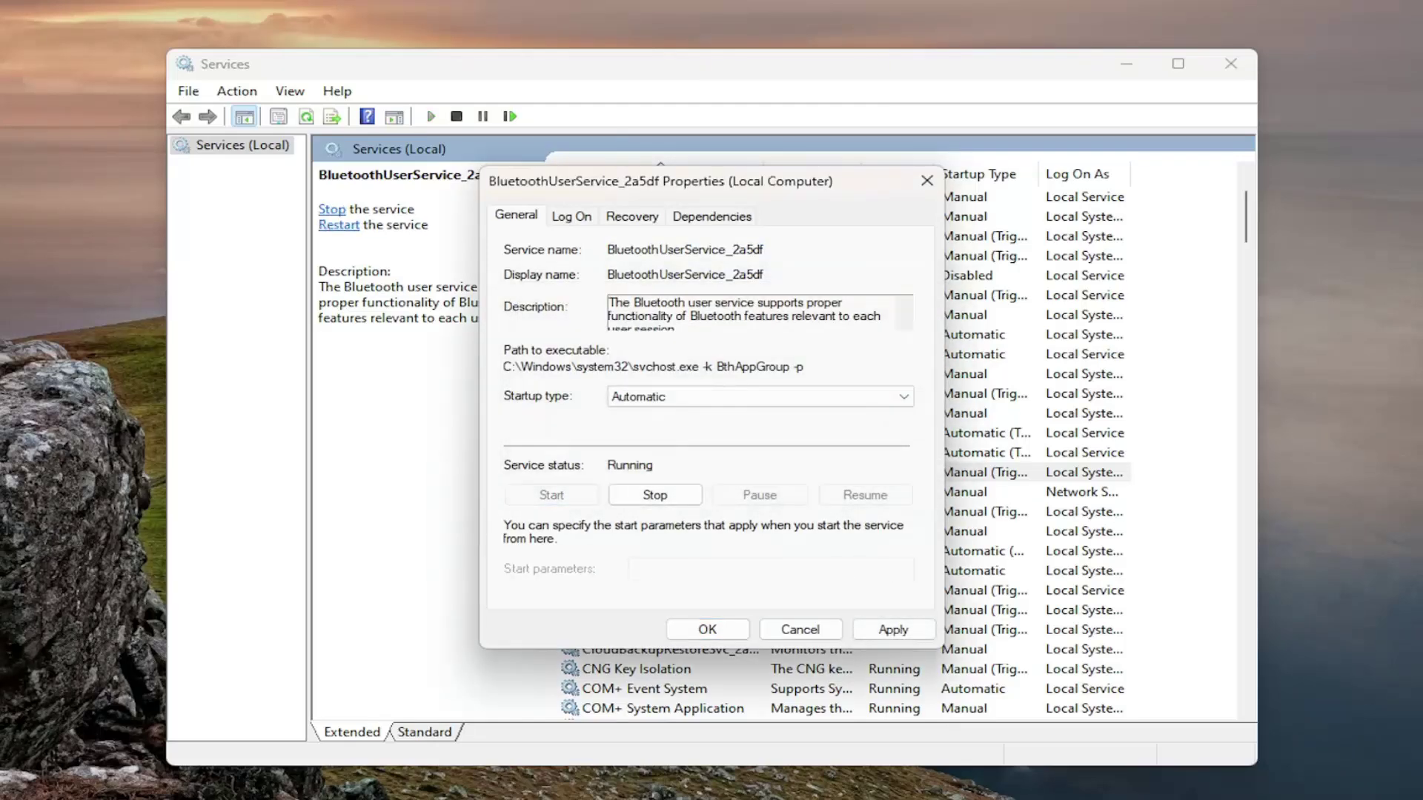
{"action": "left_click", "coordinate": [707, 629]}
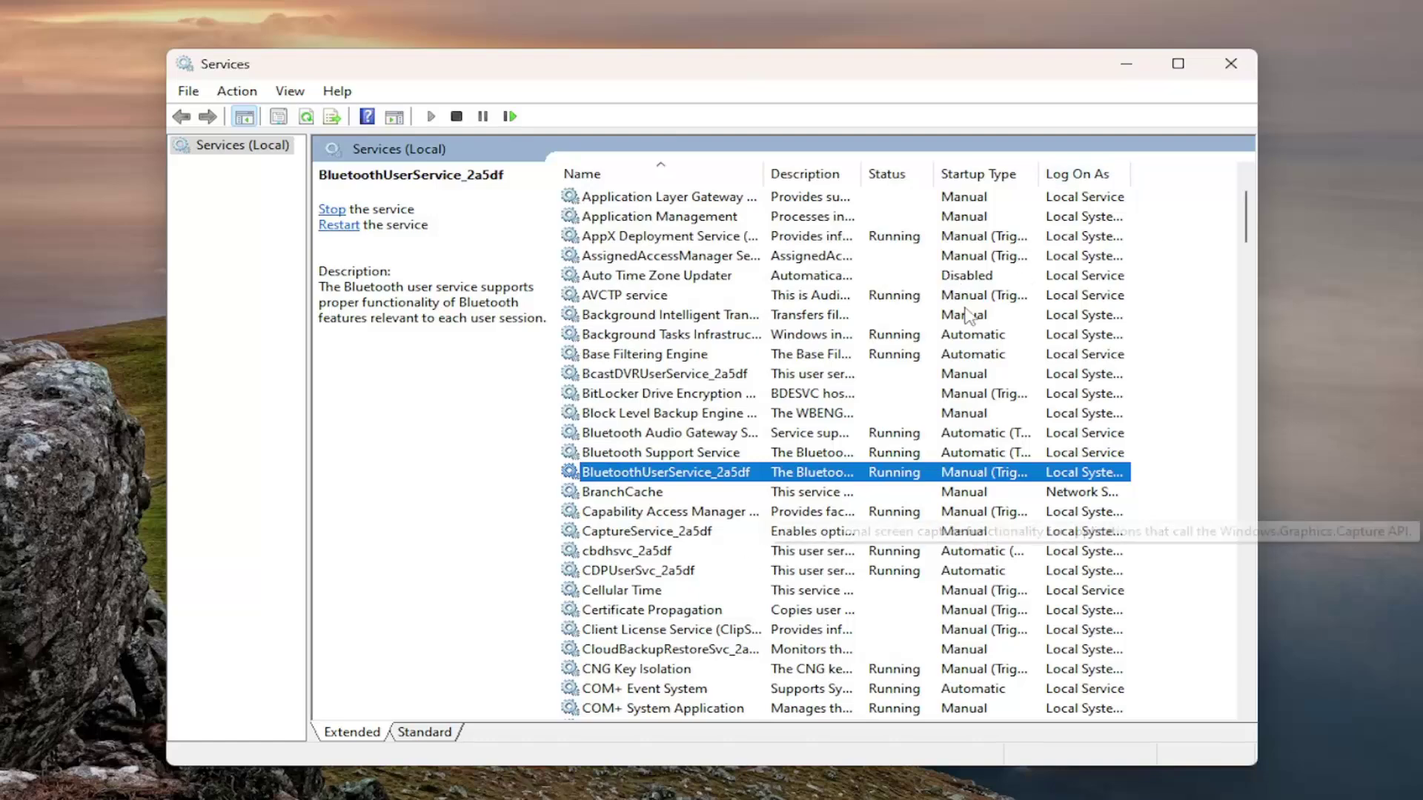
Close Services, then go to Troubleshoot settings and its Other troubleshooters list
{"action": "left_click", "coordinate": [1230, 63]}
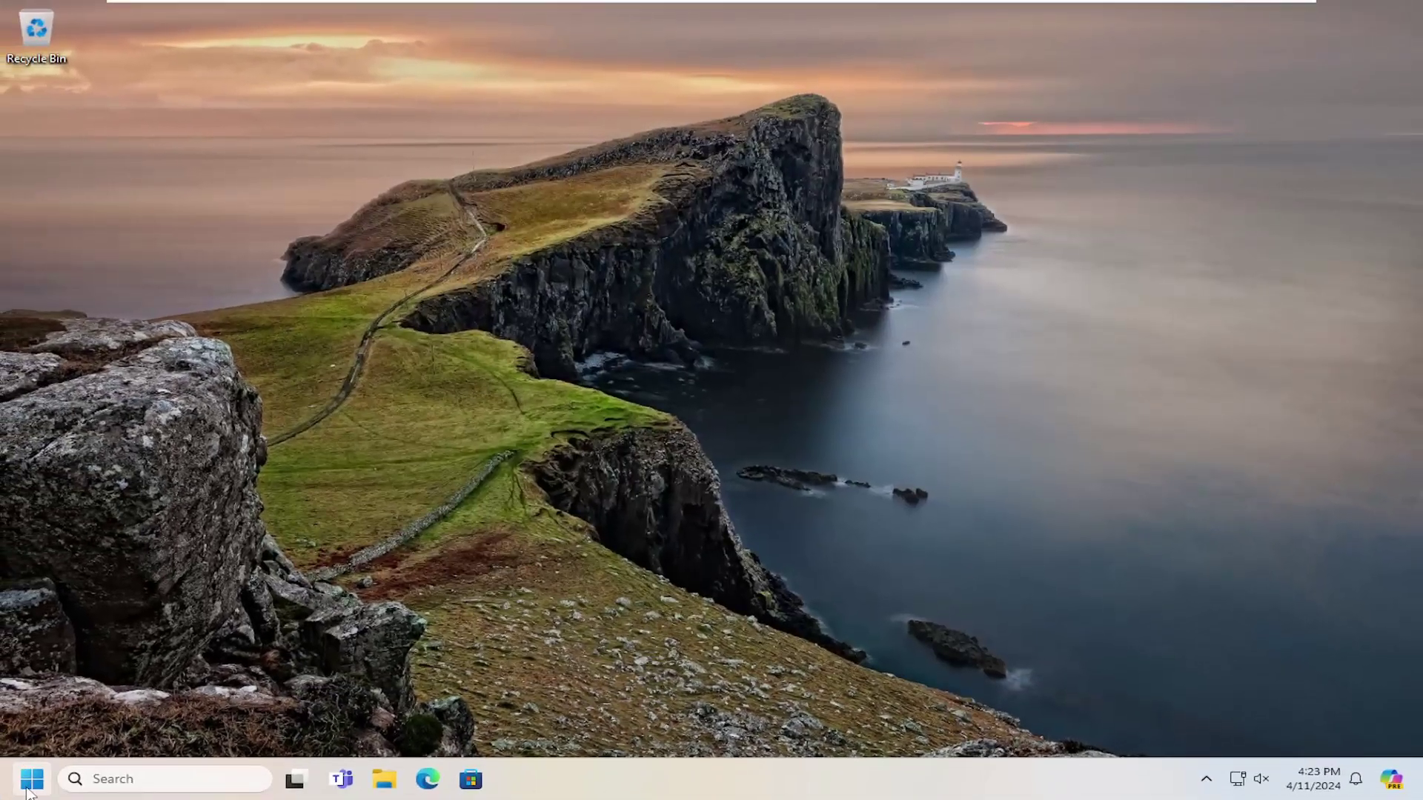
{"action": "left_click", "coordinate": [32, 780]}
{"action": "type", "text": "troubleshoot"}
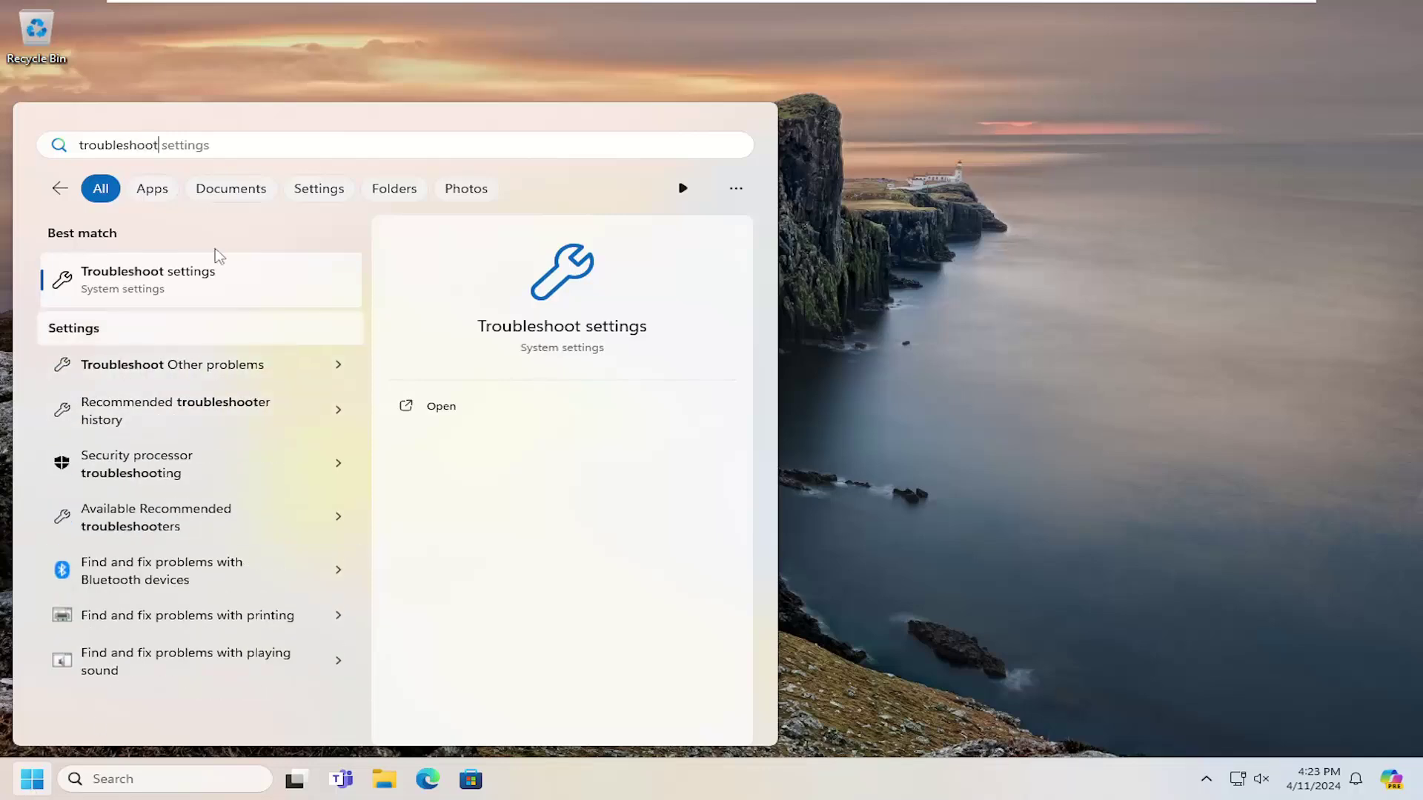
{"action": "left_click", "coordinate": [200, 281]}
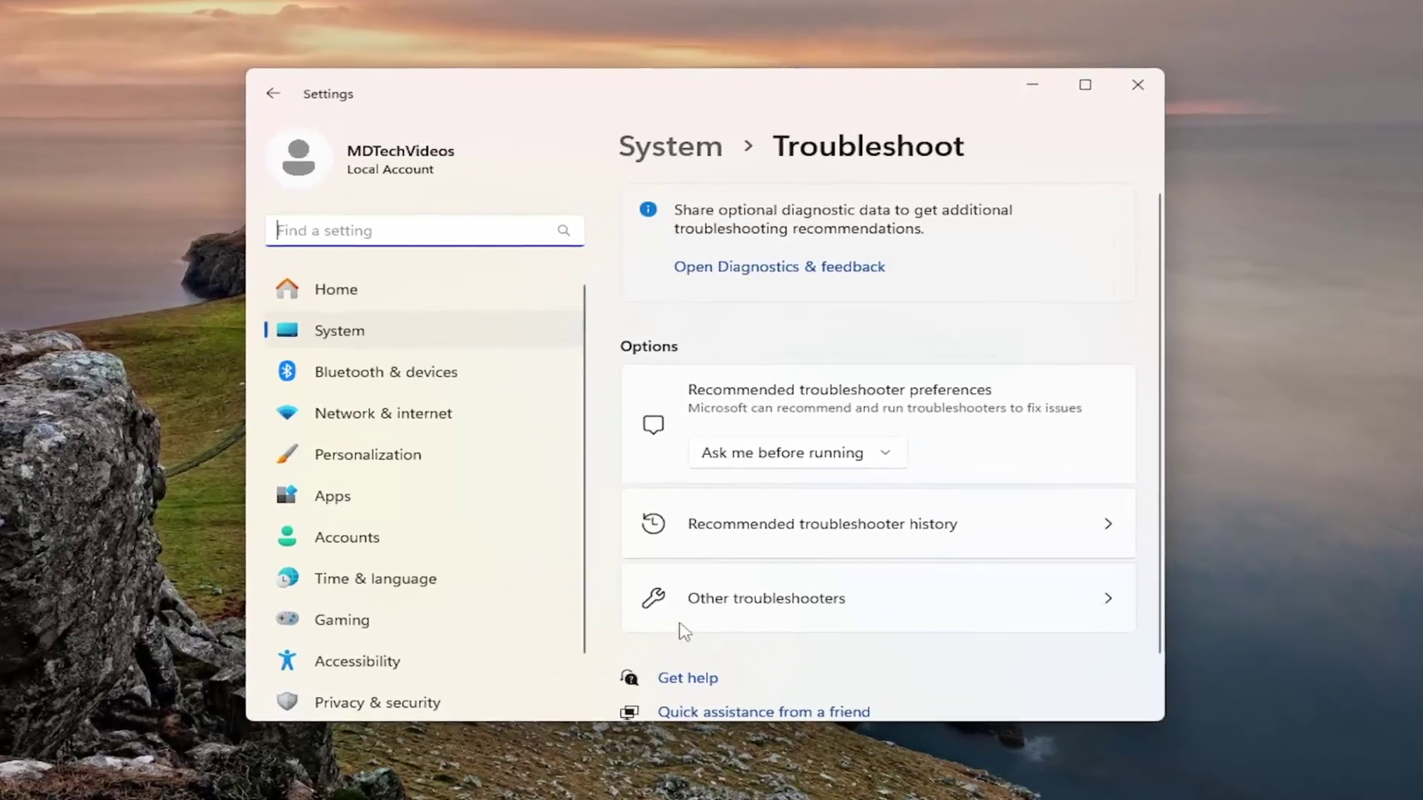
{"action": "left_click", "coordinate": [743, 615]}
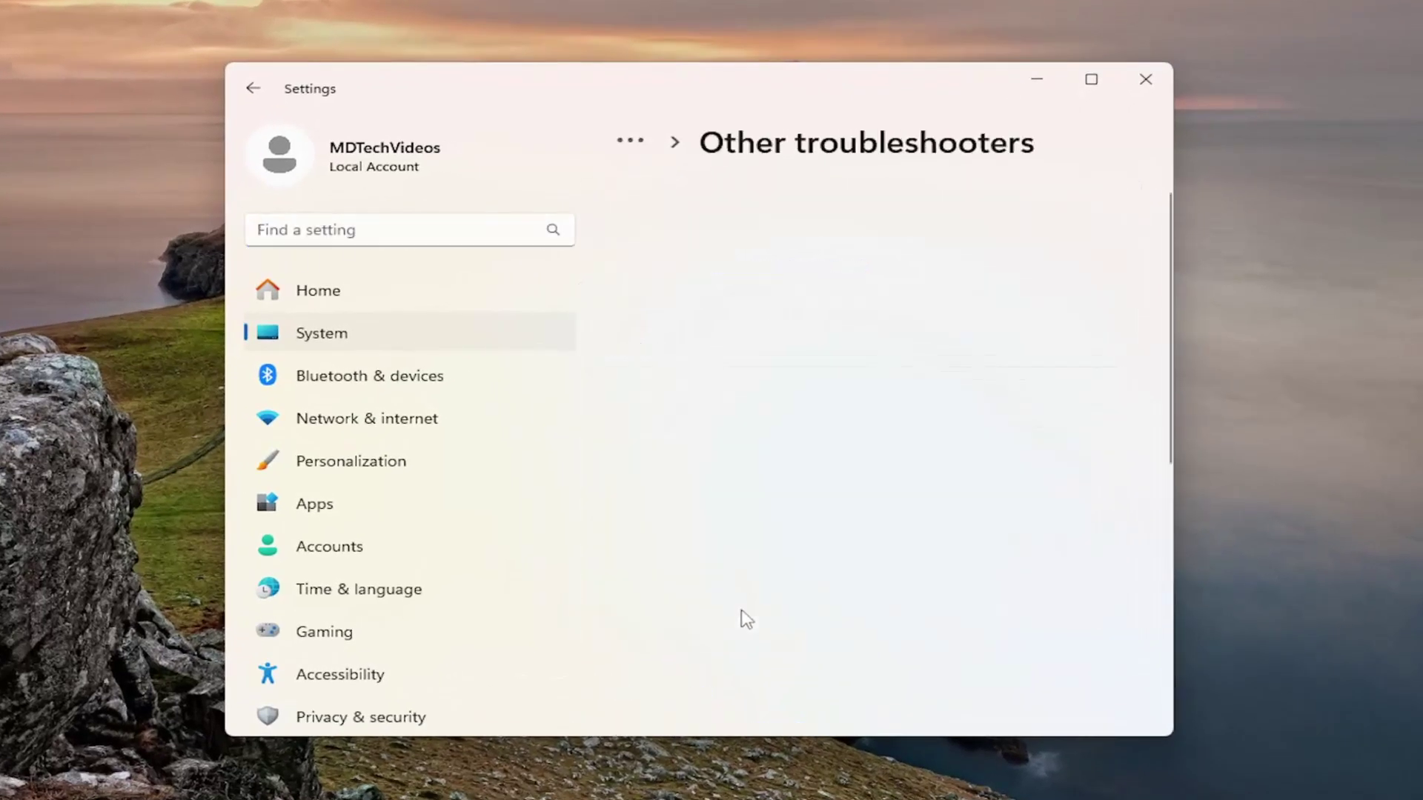
{"action": "scroll", "coordinate": [712, 456], "scroll_direction": "down", "scroll_amount": 3}
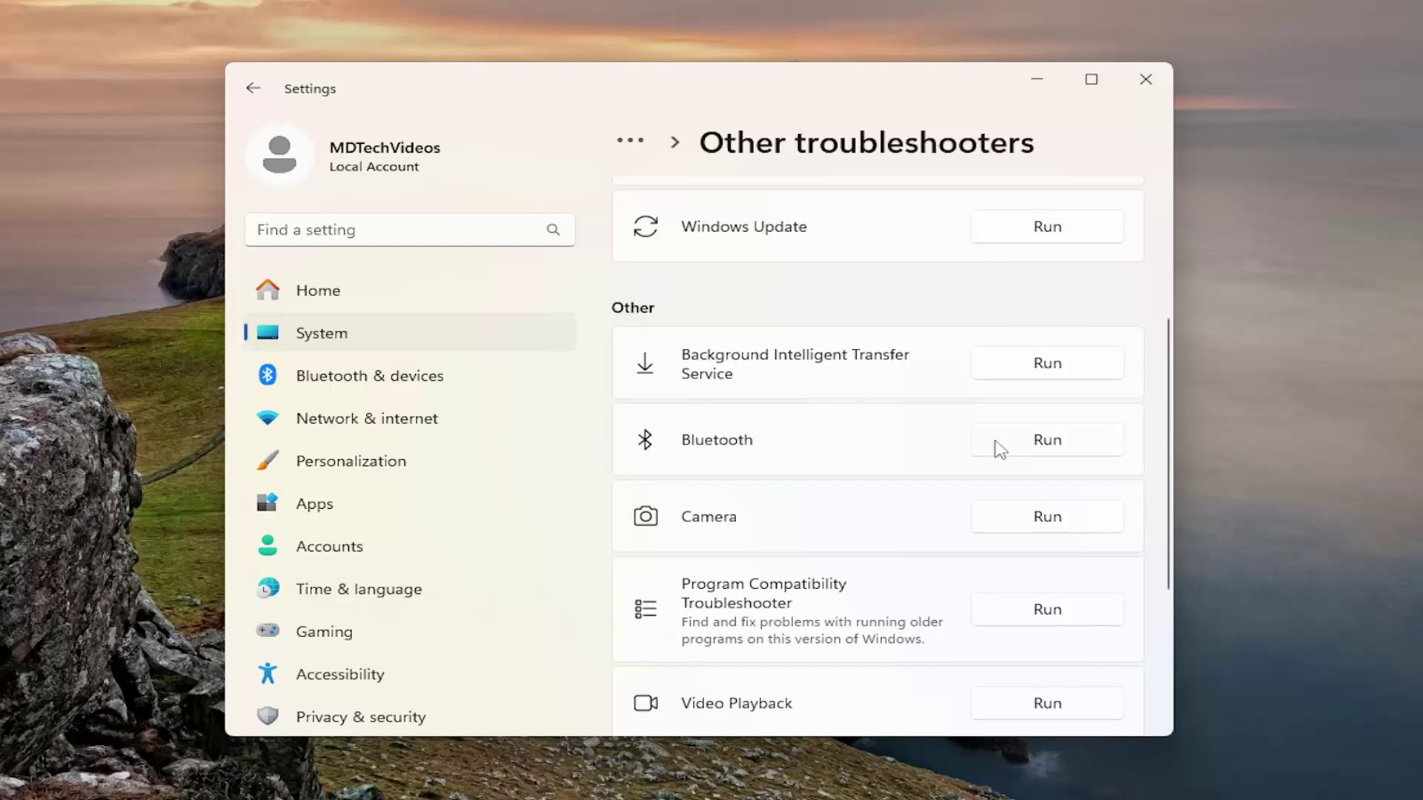
Run the Bluetooth troubleshooter, approve diagnostics and the Windows Update check, then close Get Help
{"action": "left_click", "coordinate": [1041, 440]}
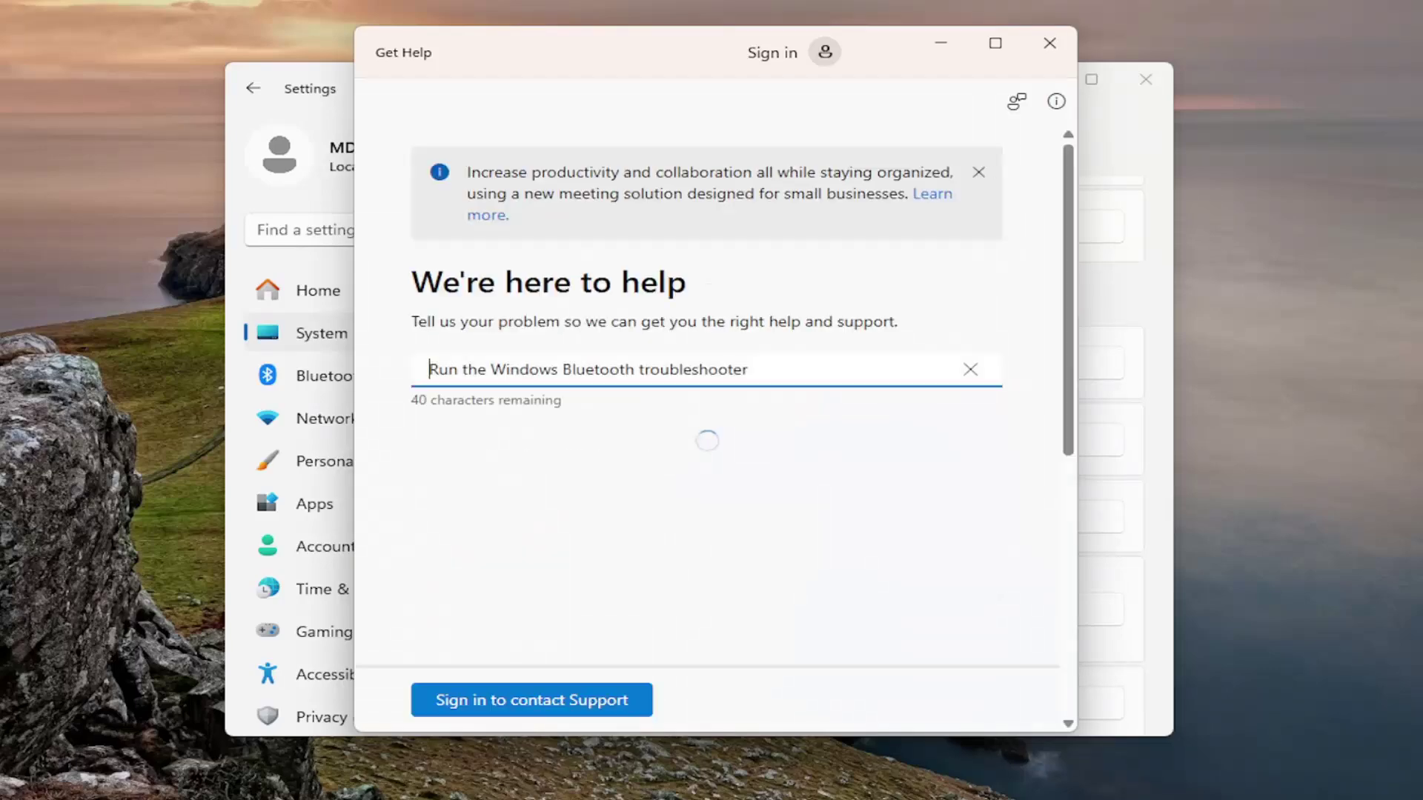
{"action": "scroll", "coordinate": [477, 588], "scroll_direction": "down", "scroll_amount": 5}
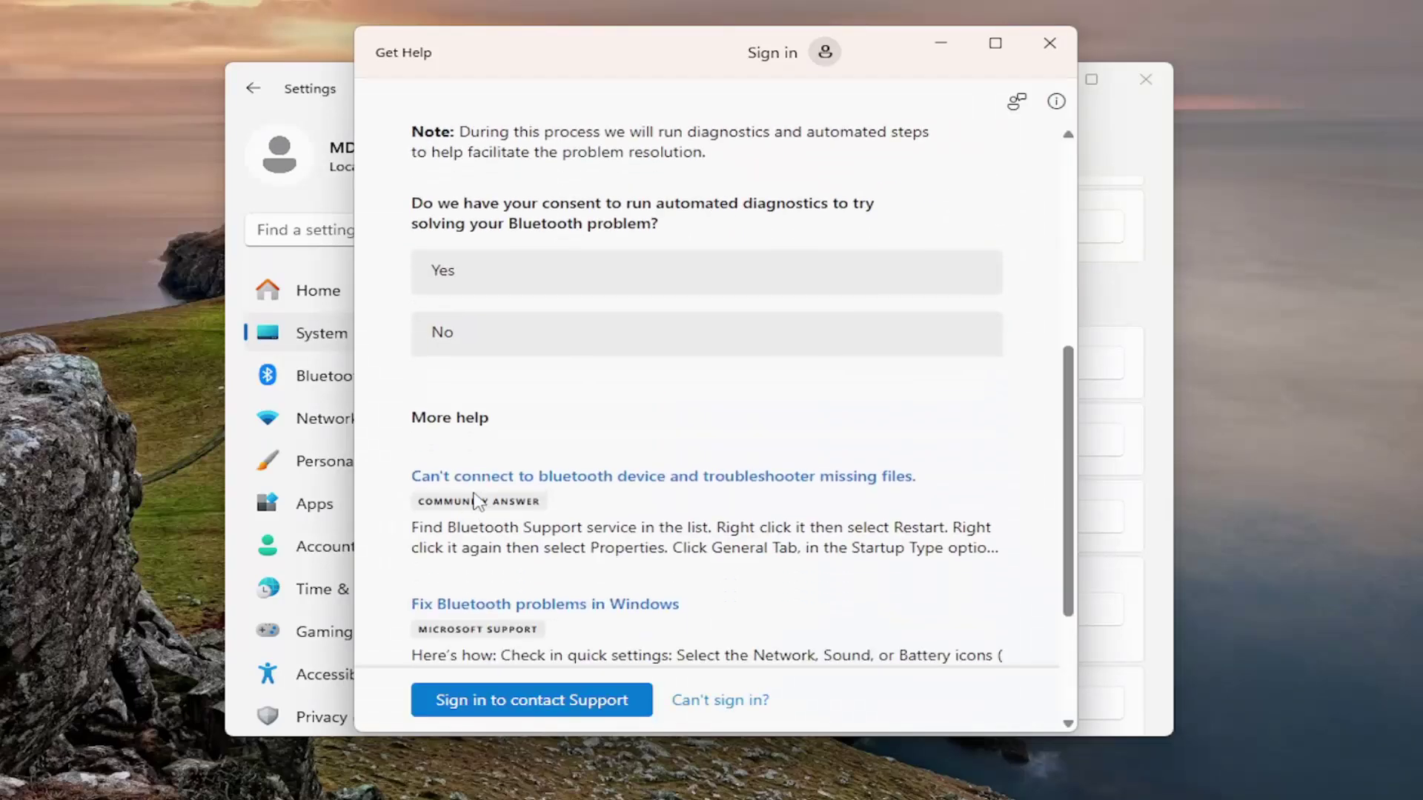
{"action": "left_click", "coordinate": [478, 291]}
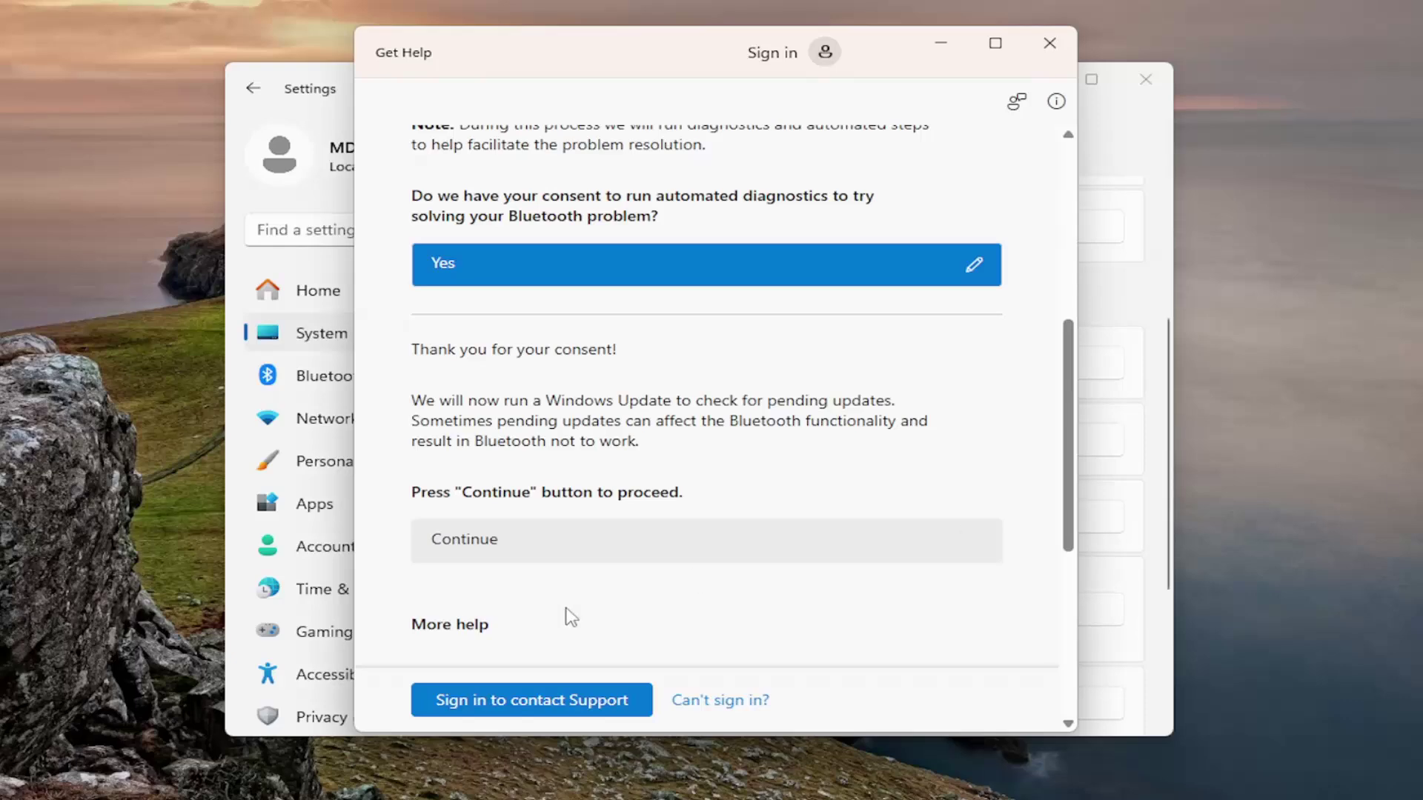
{"action": "scroll", "coordinate": [517, 534], "scroll_direction": "down", "scroll_amount": 3}
{"action": "left_click", "coordinate": [511, 189]}
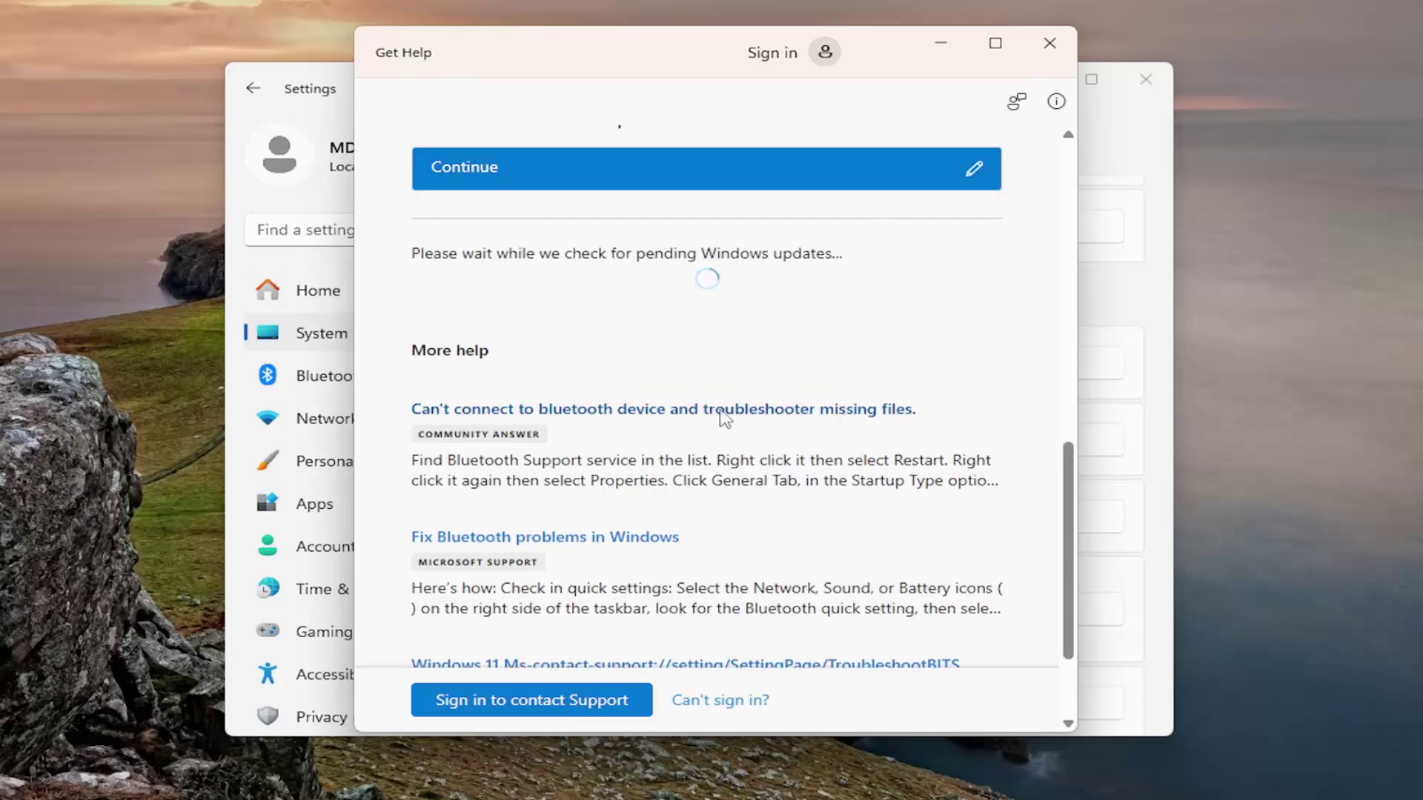
{"action": "scroll", "coordinate": [733, 334], "scroll_direction": "up", "scroll_amount": 3}
{"action": "scroll", "coordinate": [723, 397], "scroll_direction": "down", "scroll_amount": 2}
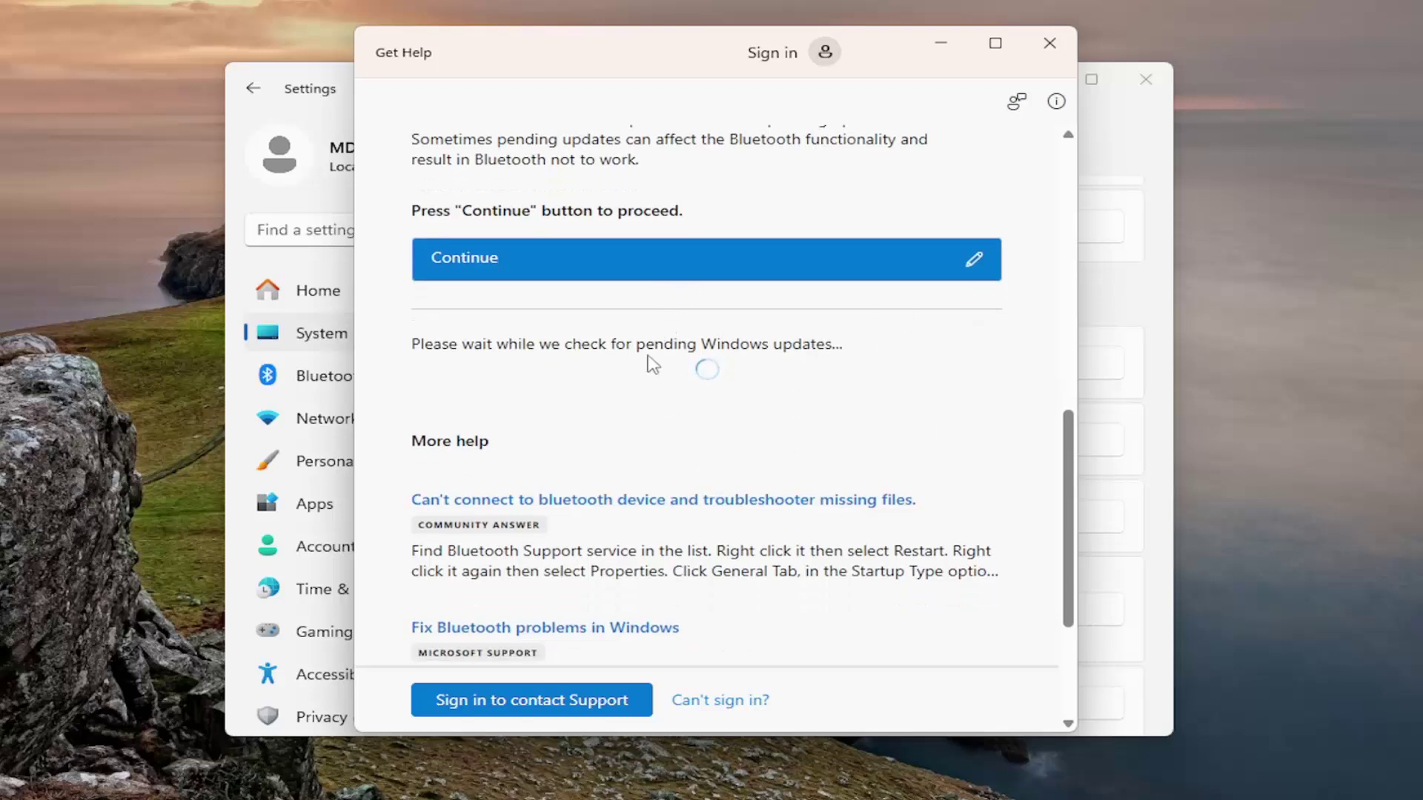
{"action": "scroll", "coordinate": [763, 426], "scroll_direction": "up", "scroll_amount": 1}
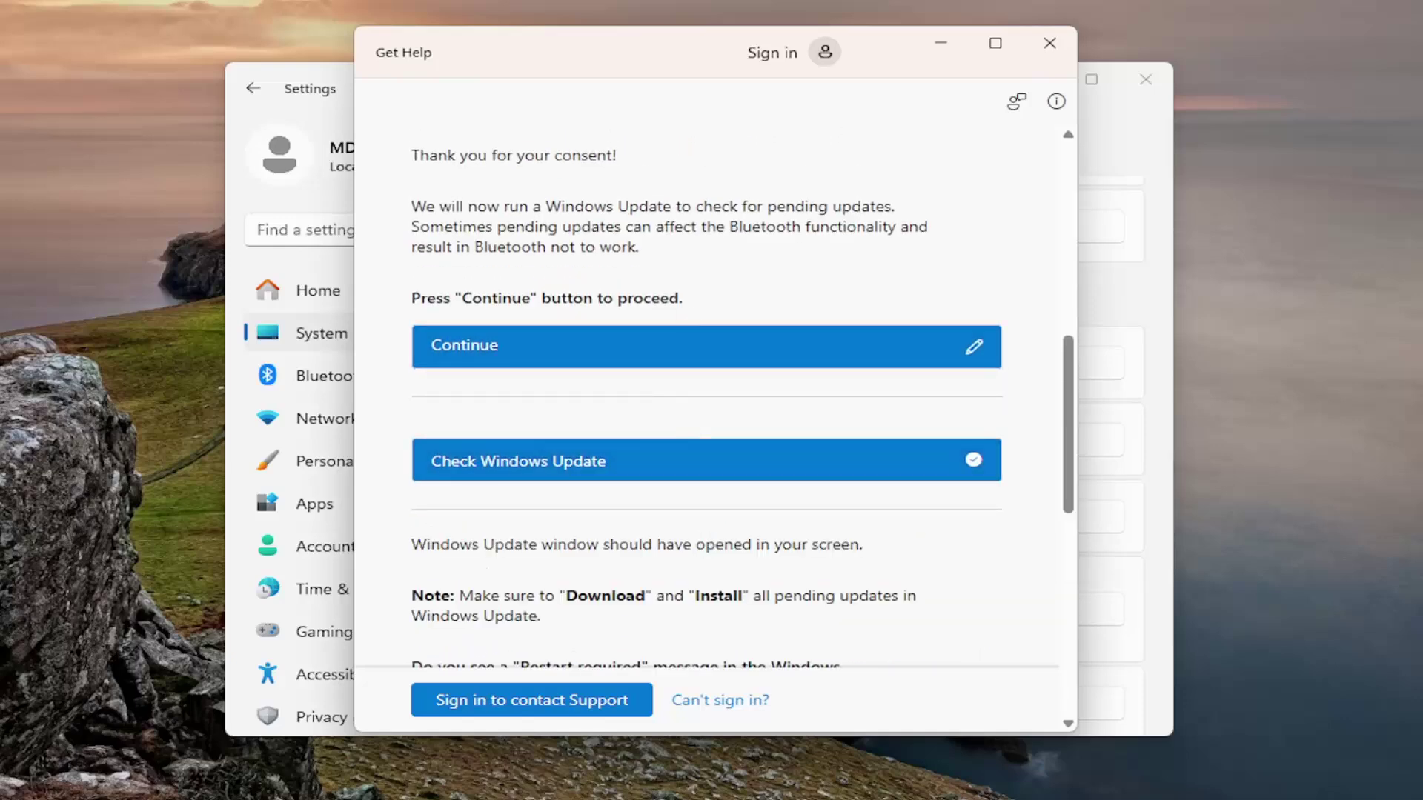
{"action": "left_click", "coordinate": [1051, 46]}
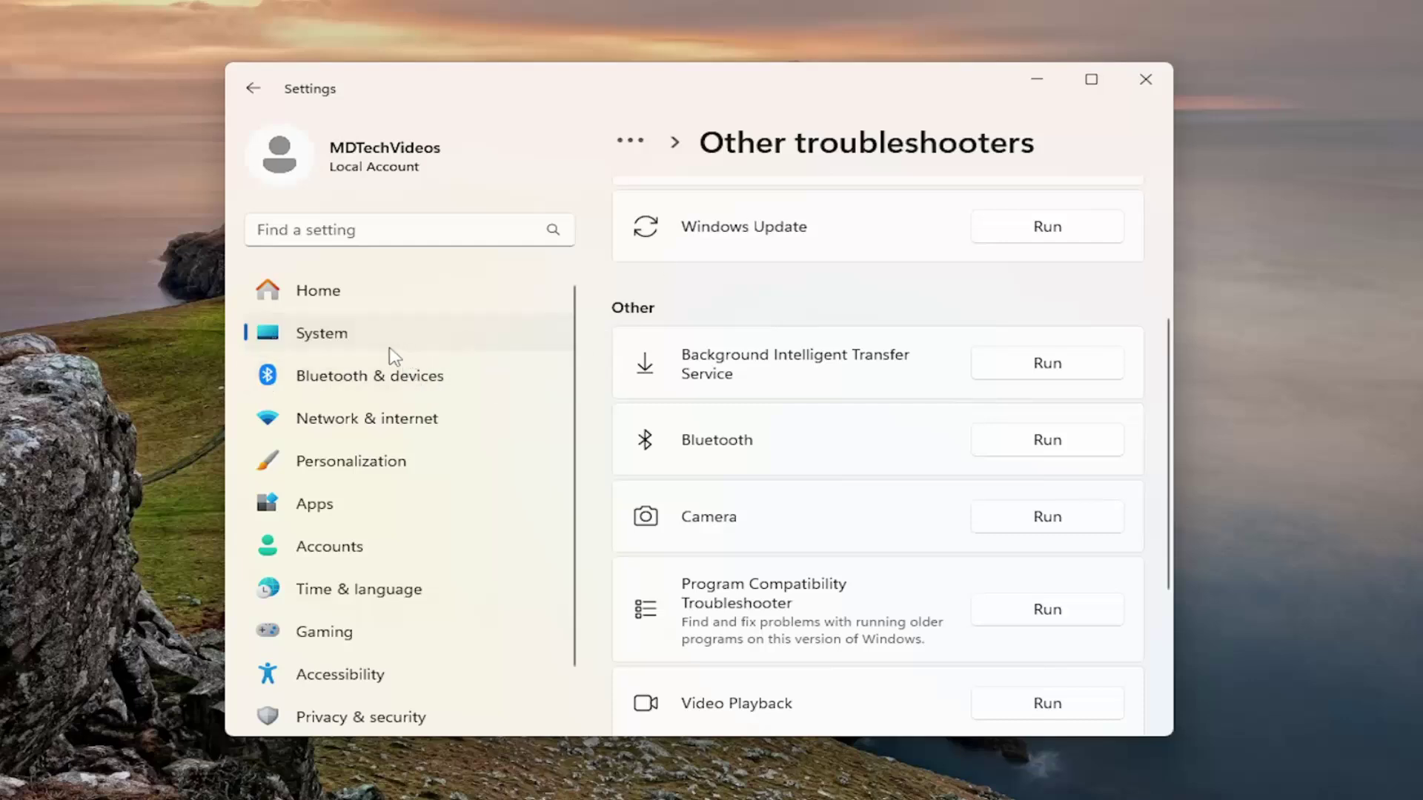
Confirm Bluetooth is on in Bluetooth & devices, open and dismiss Add device, then close Settings
{"action": "left_click", "coordinate": [328, 387]}
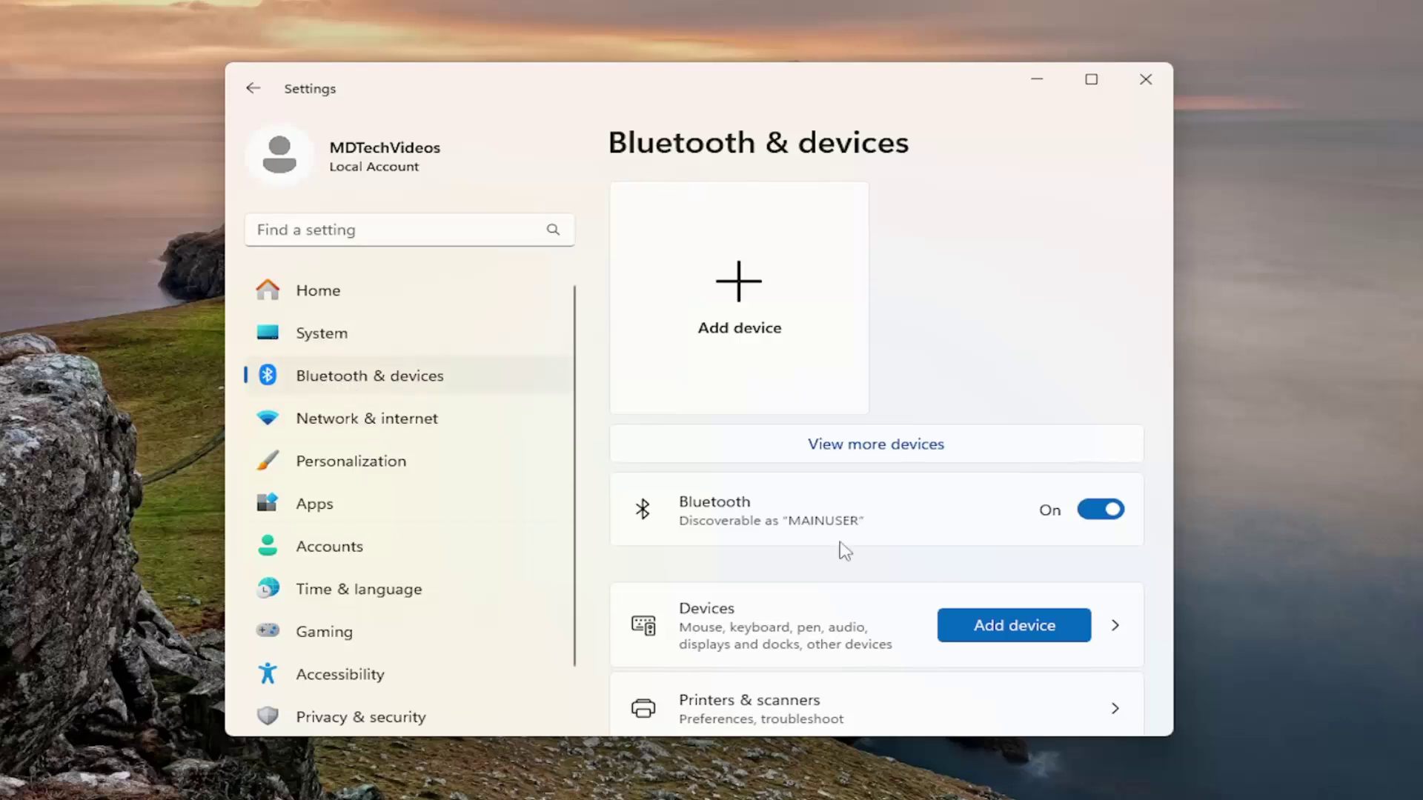
{"action": "scroll", "coordinate": [922, 574], "scroll_direction": "down", "scroll_amount": 2}
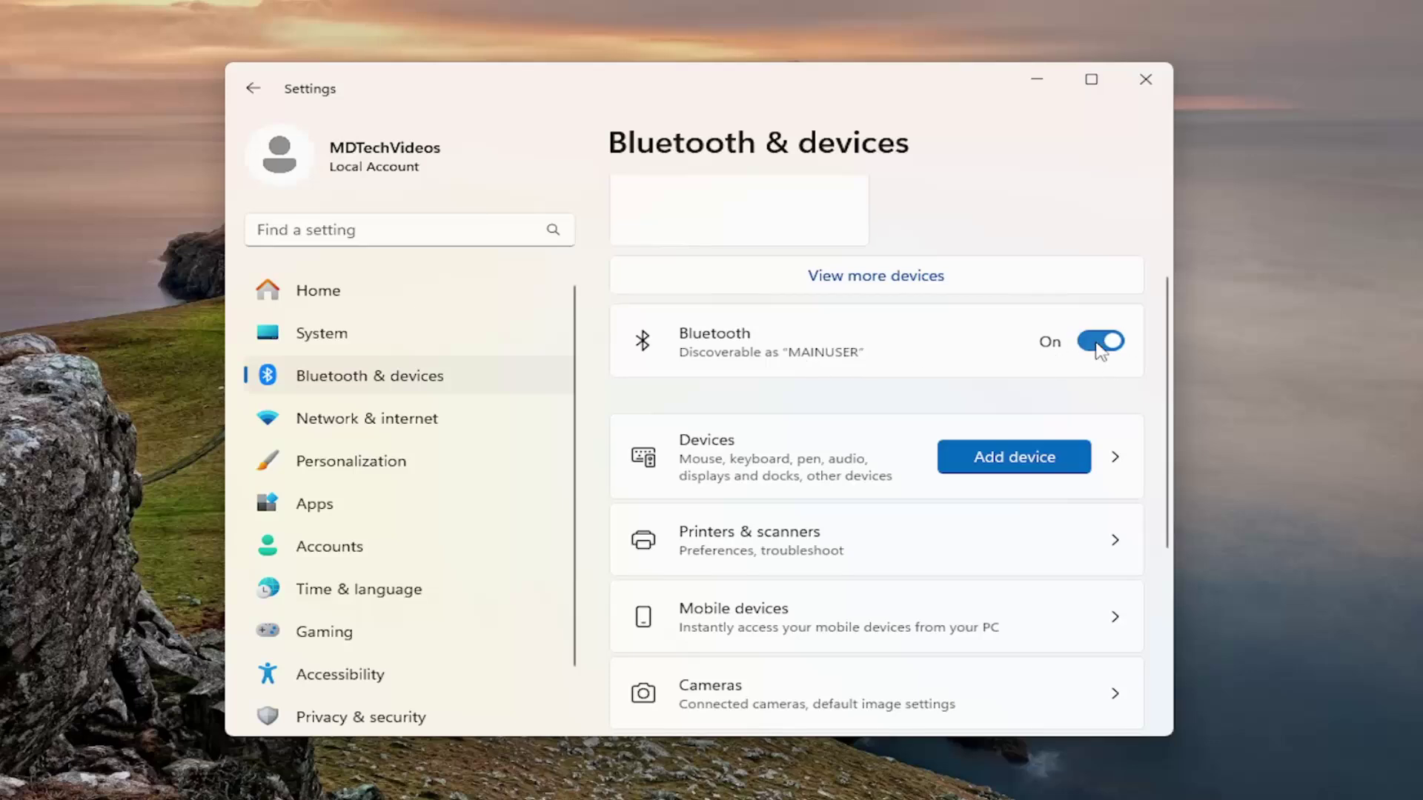
{"action": "left_click", "coordinate": [1006, 460]}
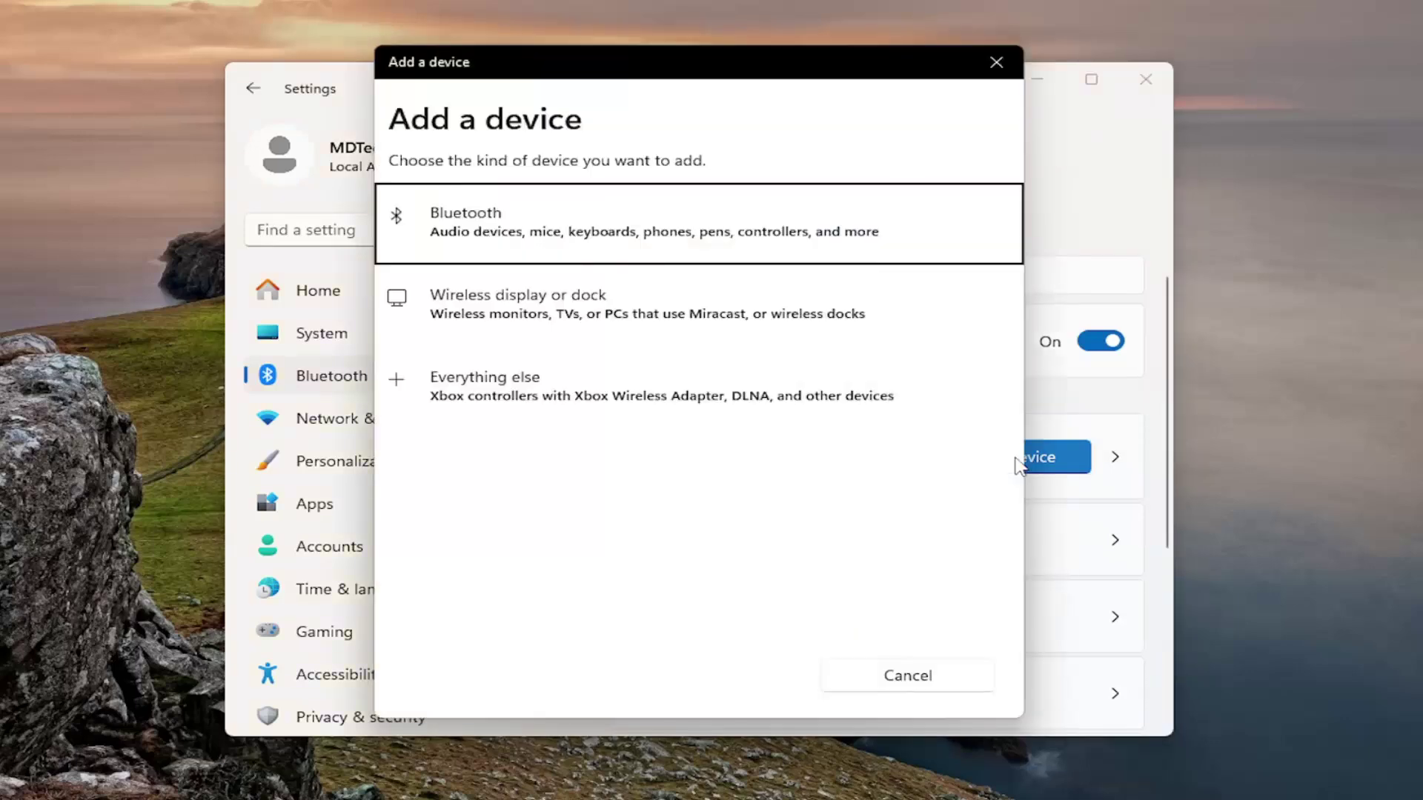
{"action": "left_click", "coordinate": [996, 63]}
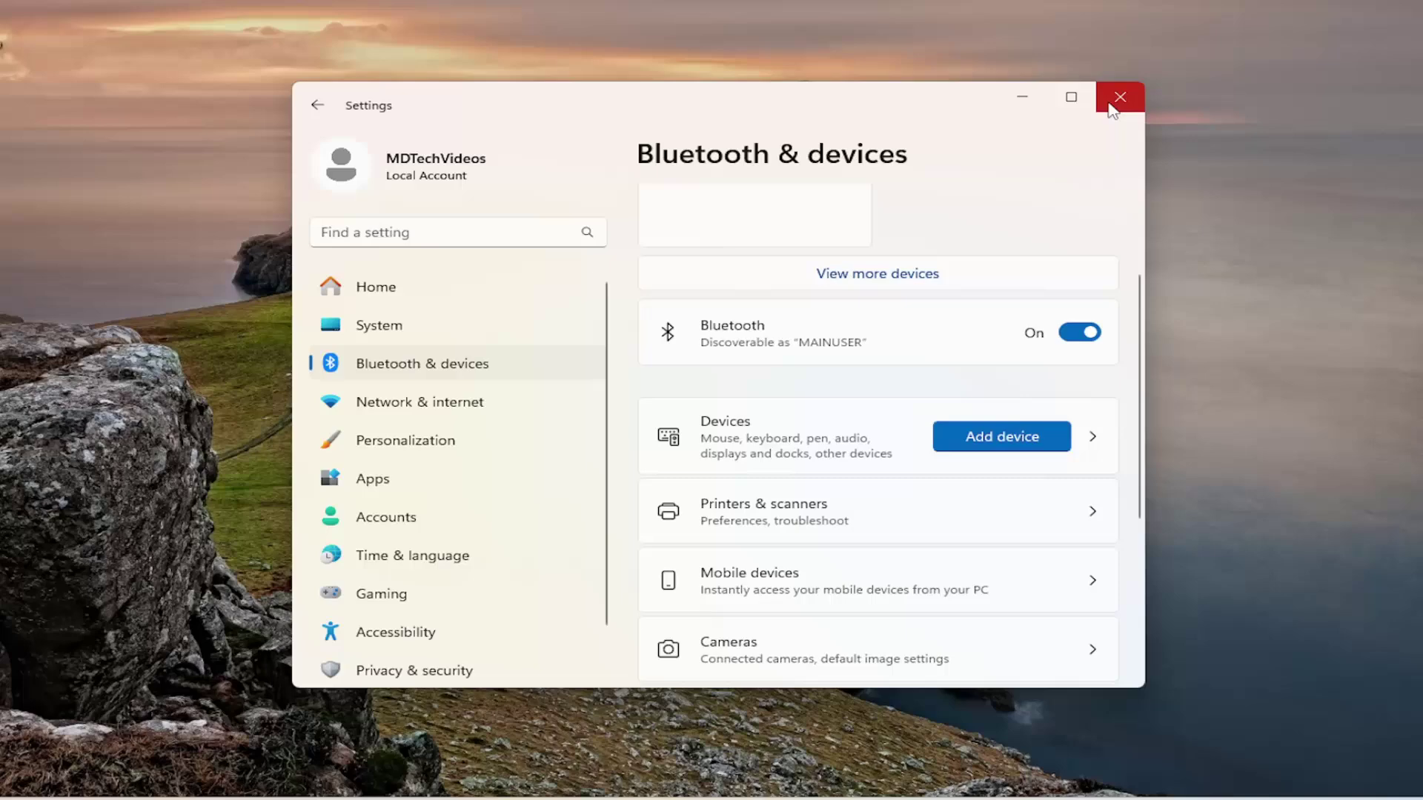
{"action": "left_click", "coordinate": [1111, 108]}
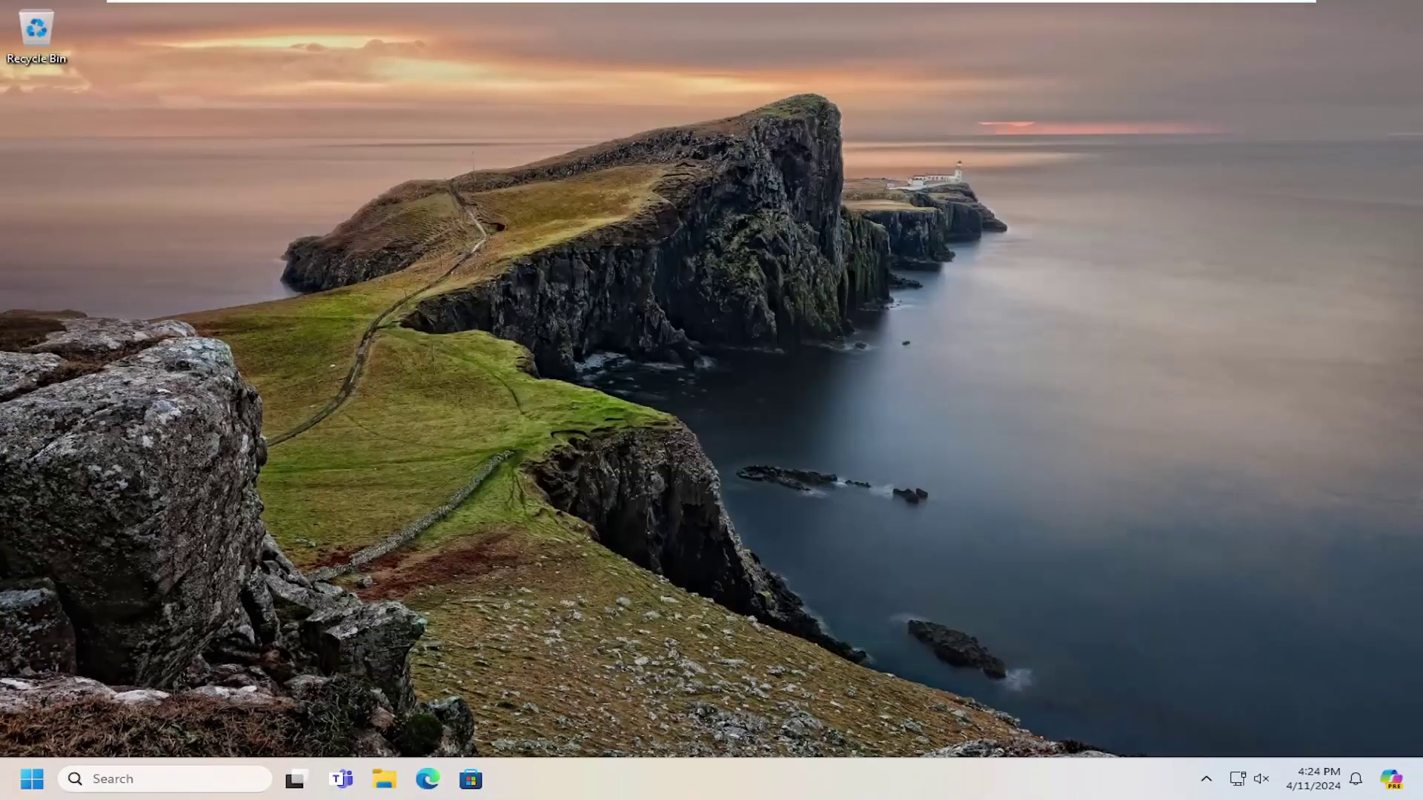